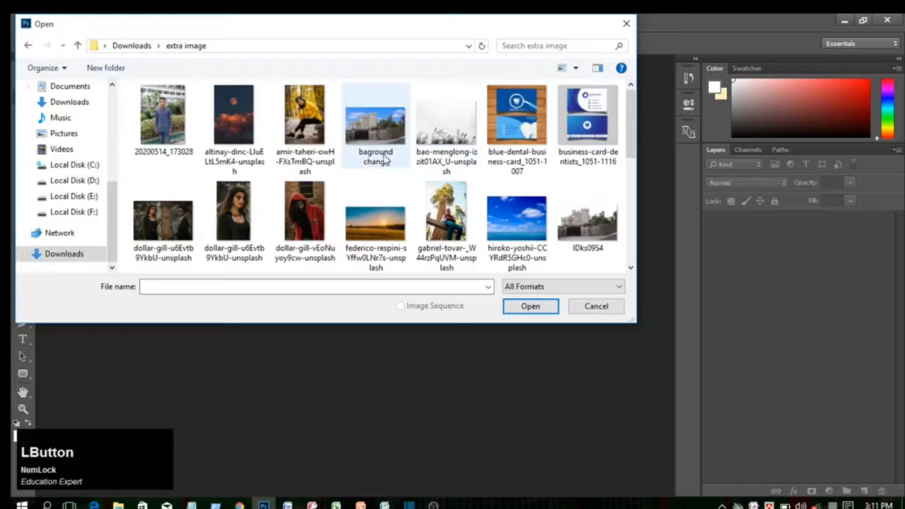
Step: Open the portrait-format photo of the rocky mountain cliff from the extra image folder
scroll(365, 170, "down", 5)
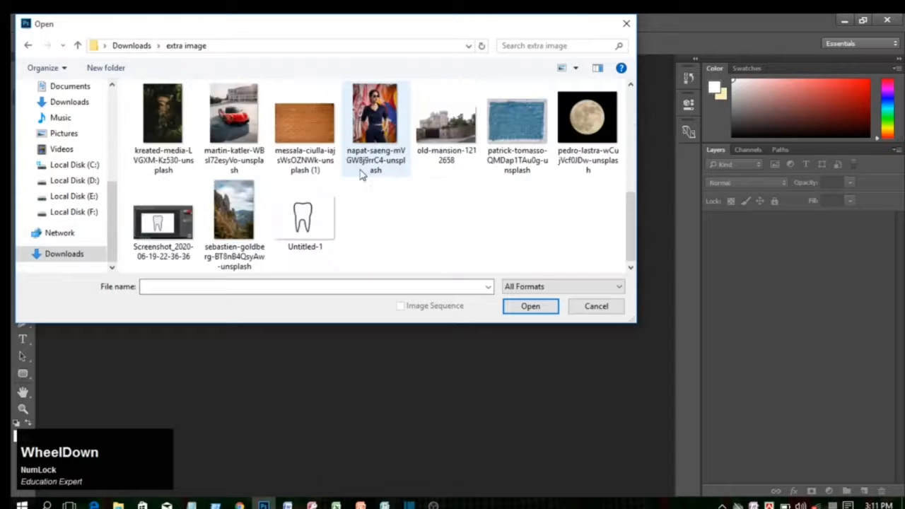
left_click(228, 203)
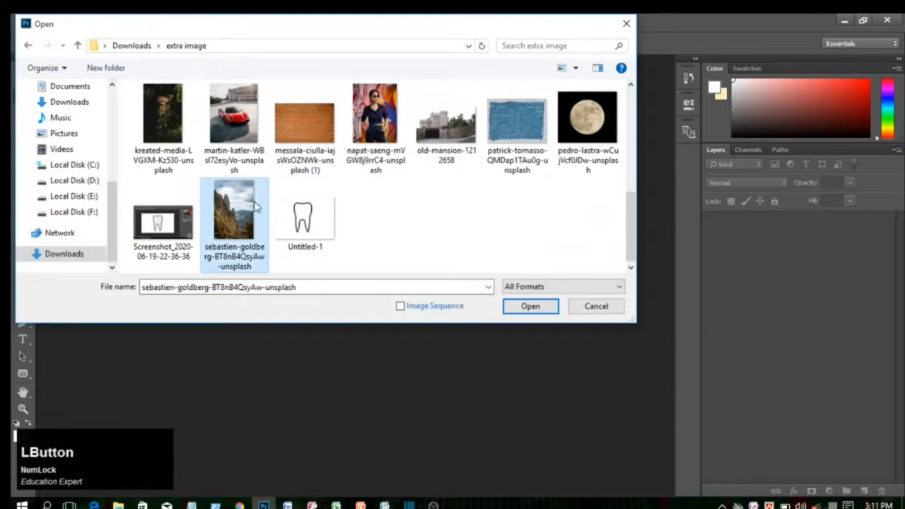
left_click(530, 306)
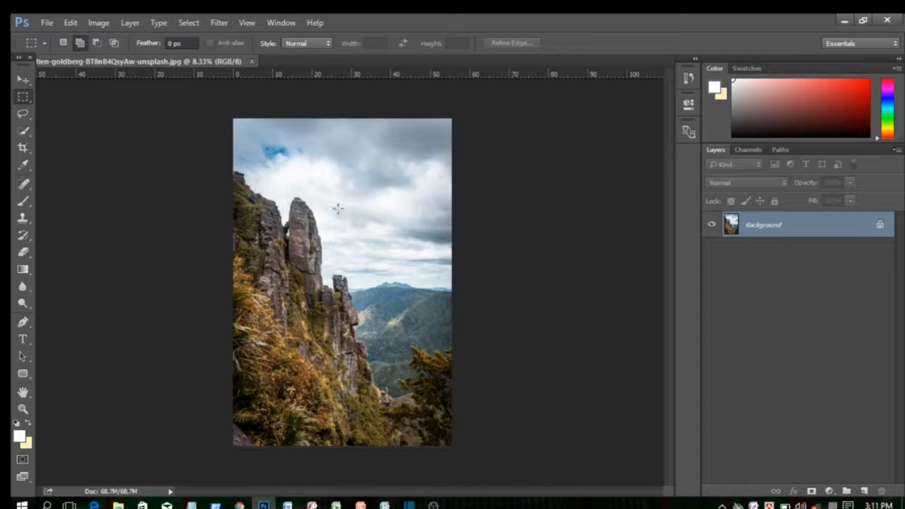
Step: Open the sunset-over-field photo from the extra image folder as a second document
left_click(46, 23)
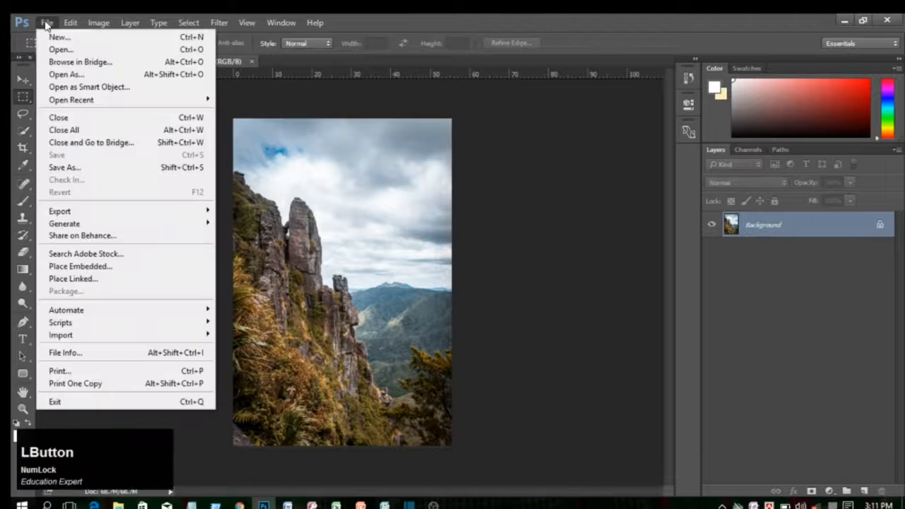
left_click(61, 48)
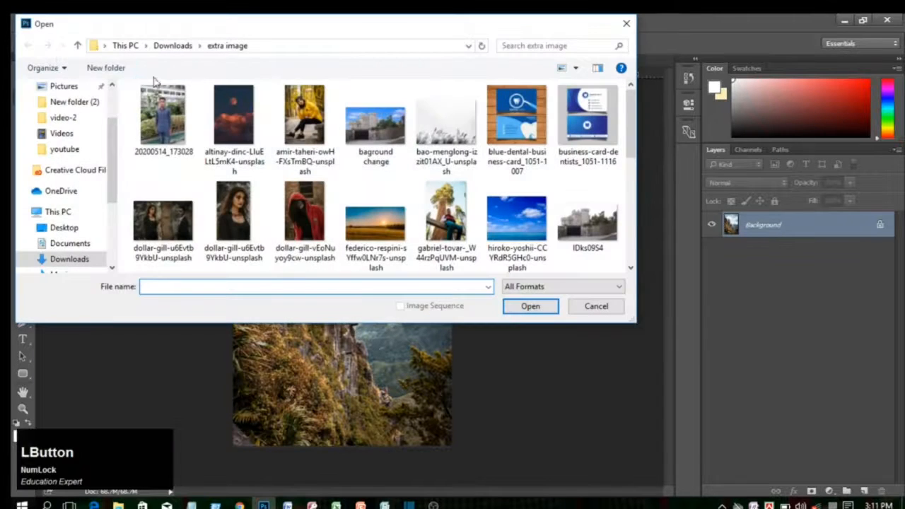
left_click(386, 230)
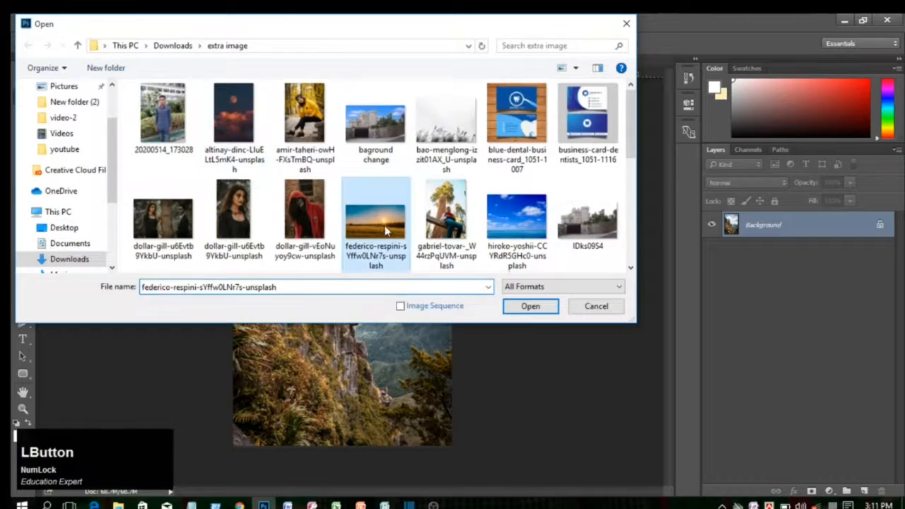
left_click(534, 308)
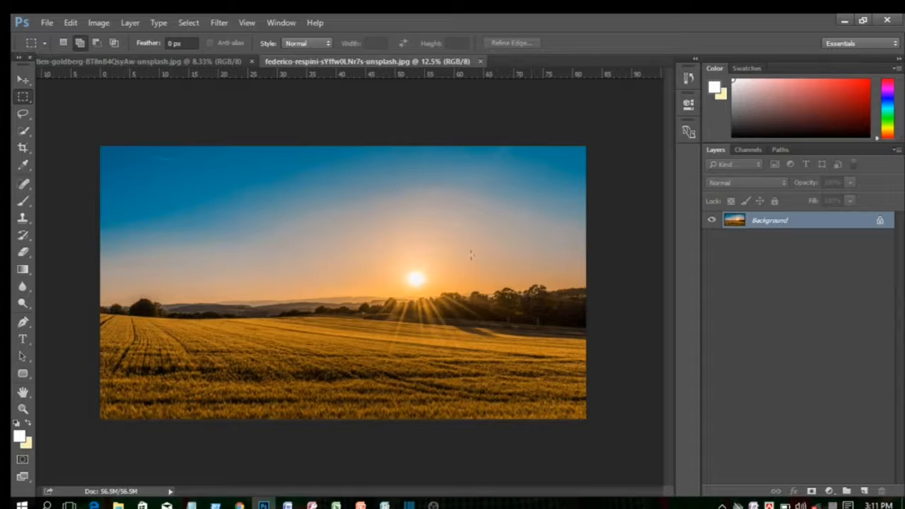
Step: Select the entire cloudy sky in the mountain photo with the Quick Selection tool
left_click(164, 62)
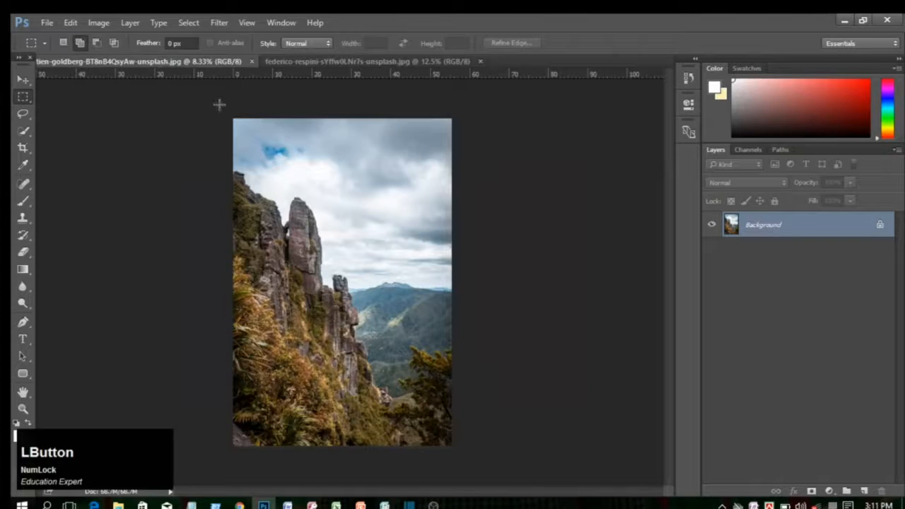
left_click(23, 130)
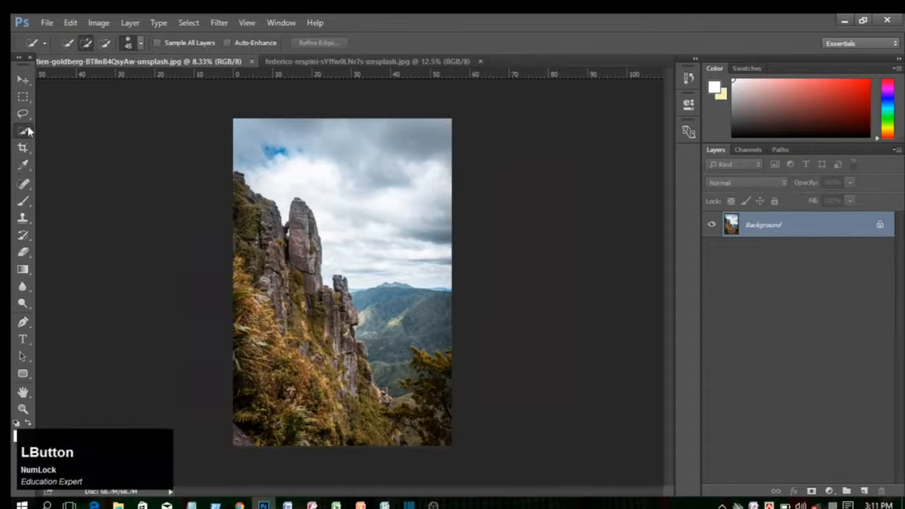
mouse_move(284, 138)
left_mouse_down()
mouse_move(343, 185)
mouse_move(373, 241)
mouse_move(376, 226)
left_mouse_up()
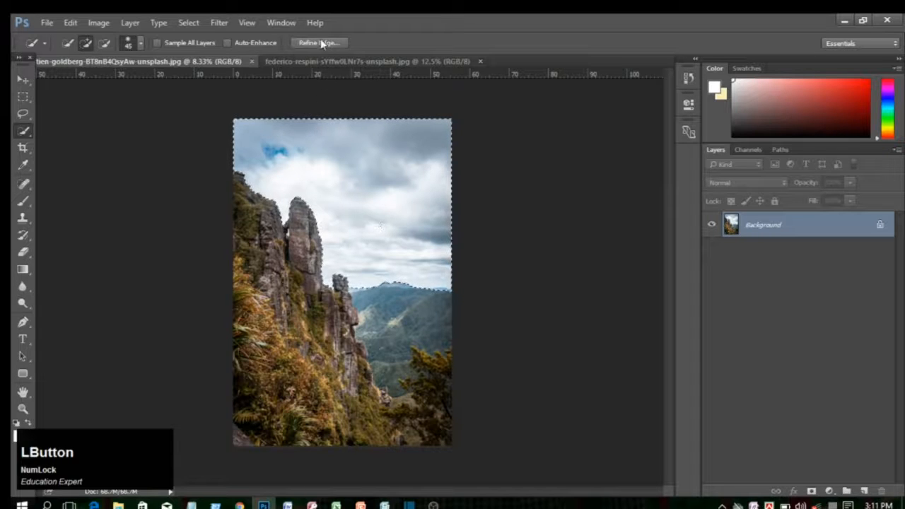
Step: Invert the sky selection and output the mountains through Refine Edge to a new layer with a layer mask
left_click(187, 24)
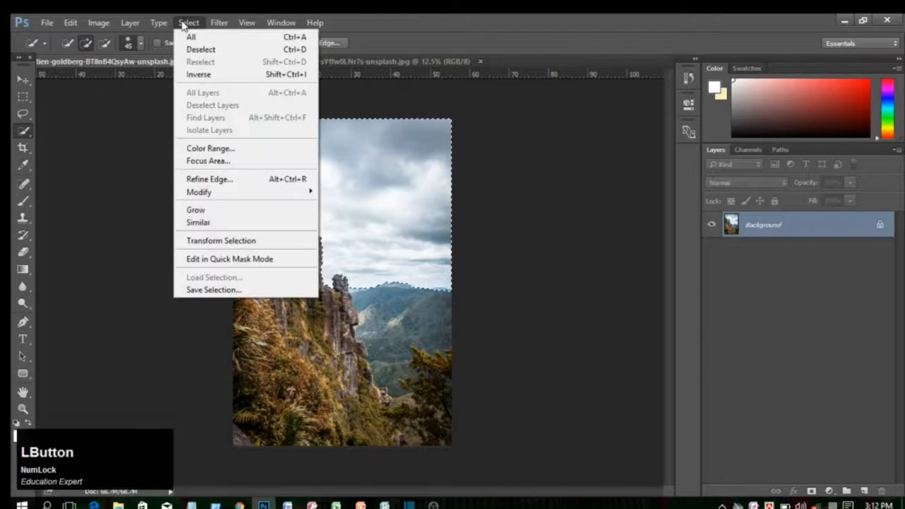
left_click(200, 75)
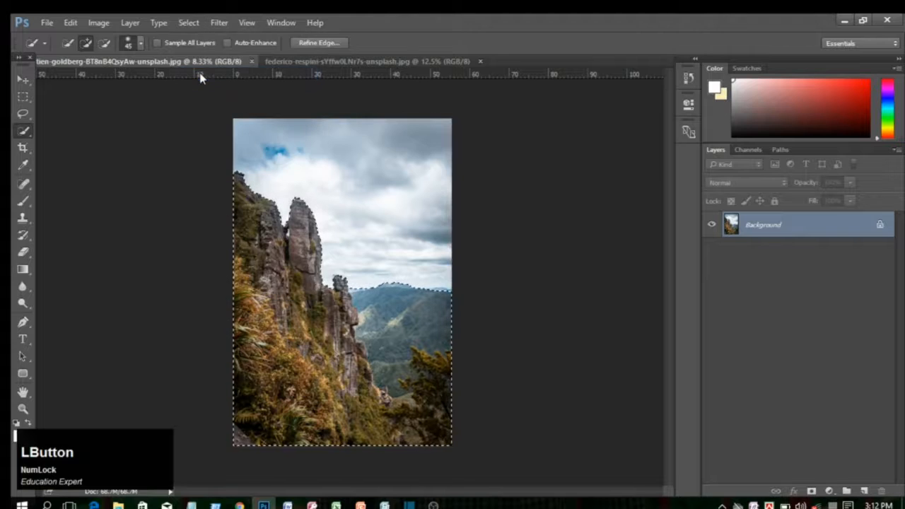
left_click(315, 44)
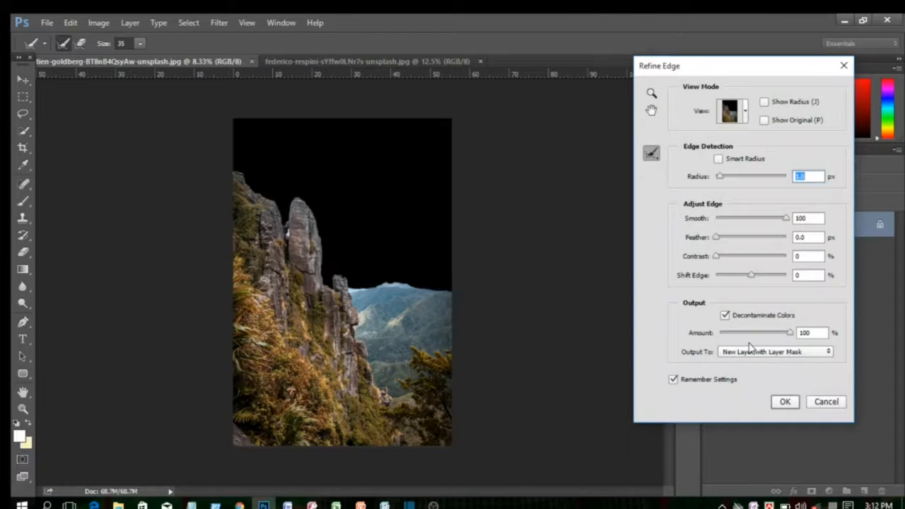
left_click(786, 402)
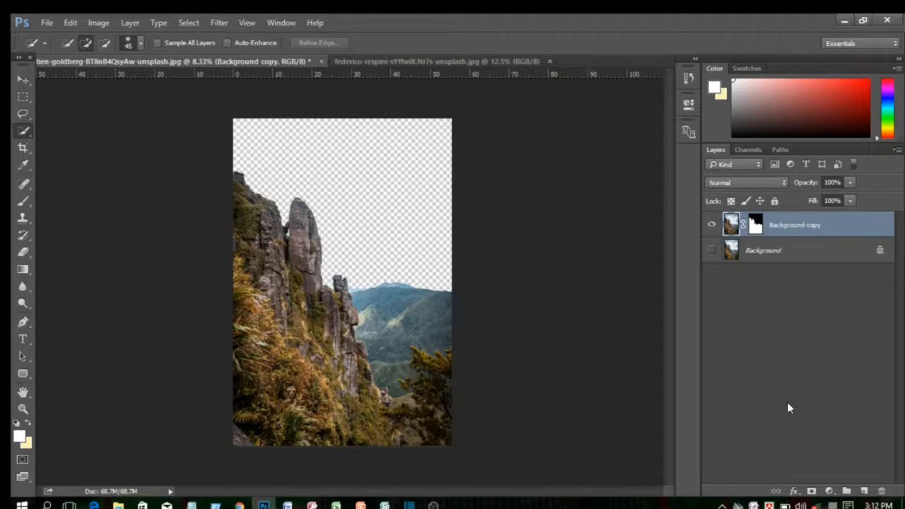
Step: Copy the whole sunset image into the mountain document and place its layer directly below the Background copy layer
left_click(427, 58)
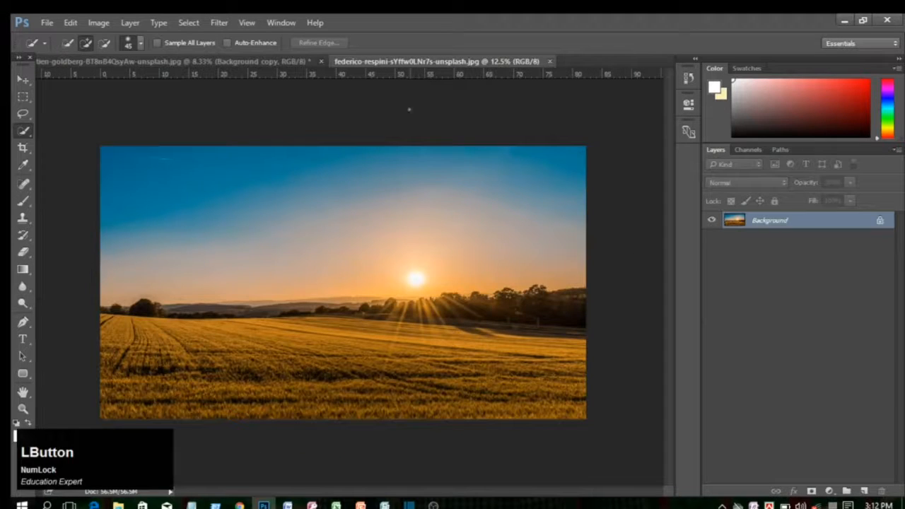
key("ctrl")
key("ctrl+a")
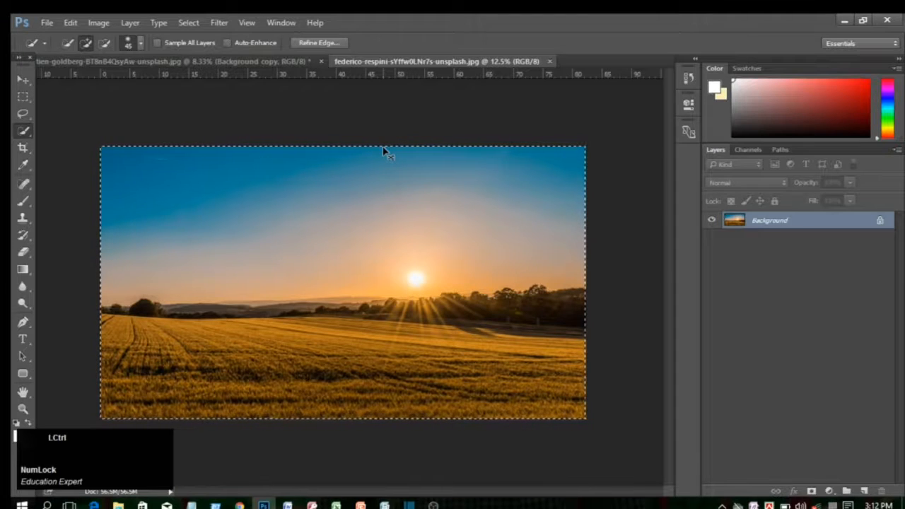
left_click(263, 62)
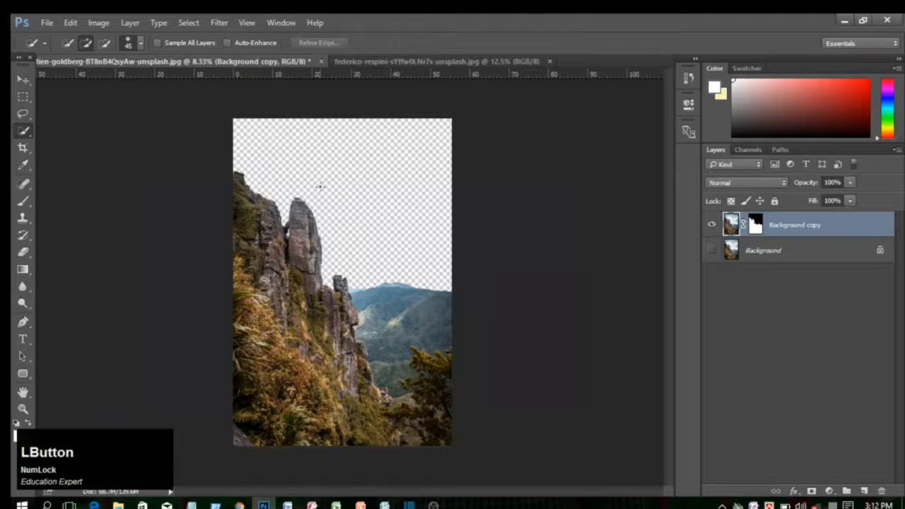
key("ctrl+v")
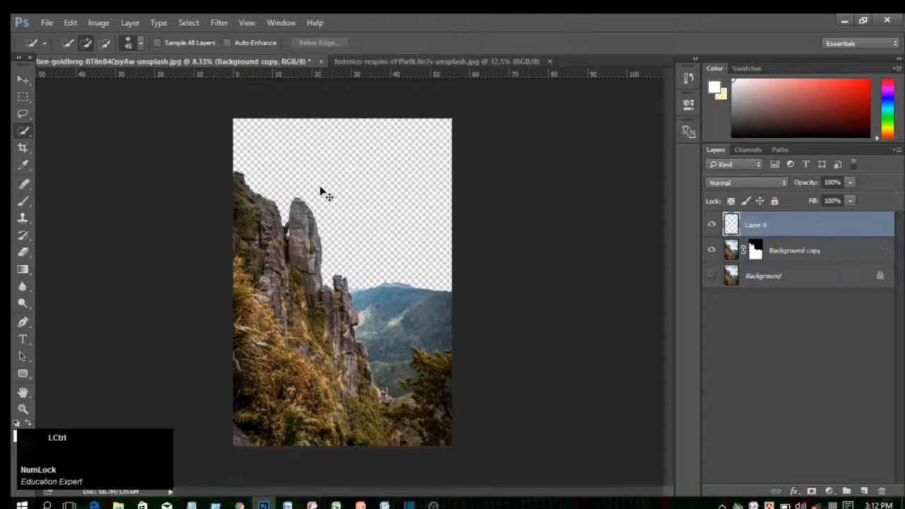
left_click_drag(791, 227, 798, 258)
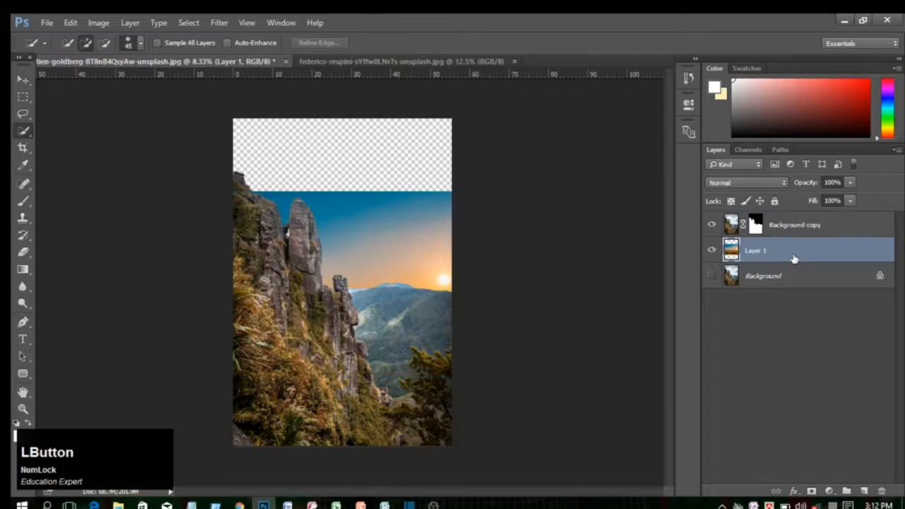
Step: Clear the stray selection and move the sunset layer up so it covers the empty sky to the canvas's upper edge
mouse_move(396, 228)
left_mouse_down()
mouse_move(357, 201)
mouse_move(387, 197)
left_mouse_up()
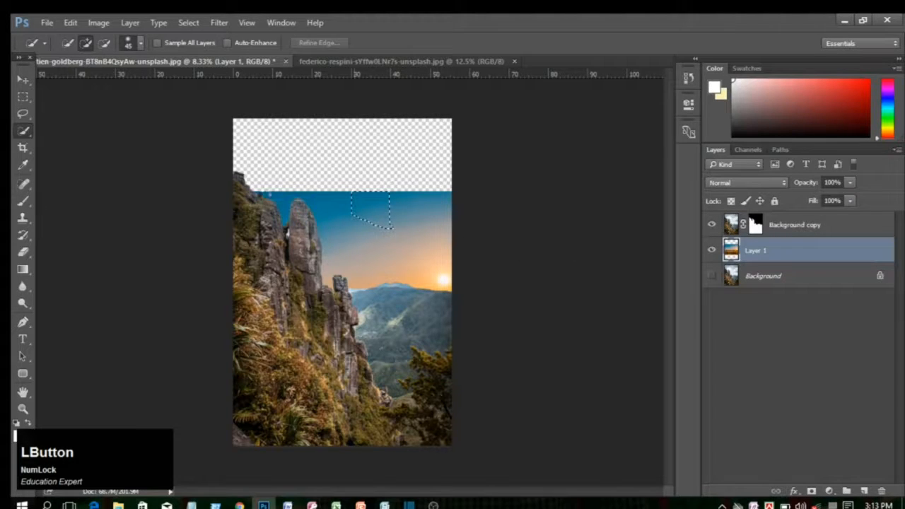
left_click(22, 79)
left_click(243, 181)
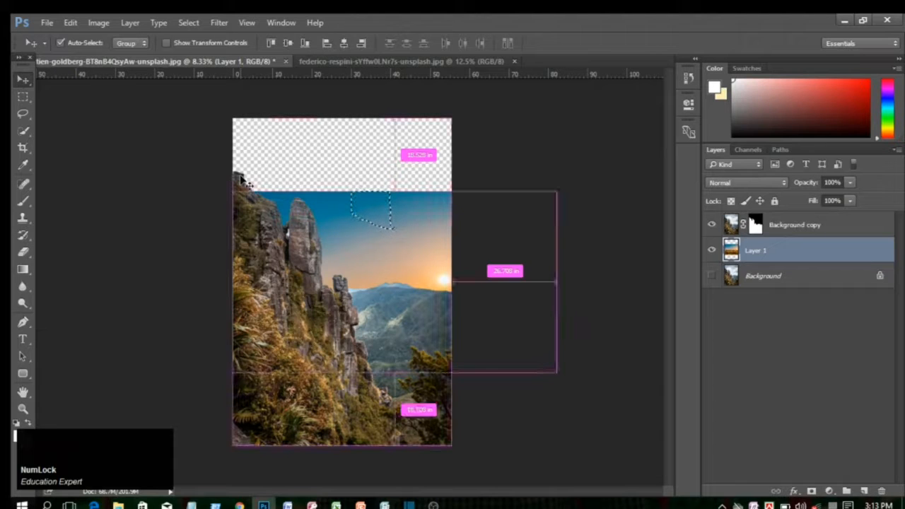
key("ctrl+d")
left_click_drag(387, 225, 334, 157)
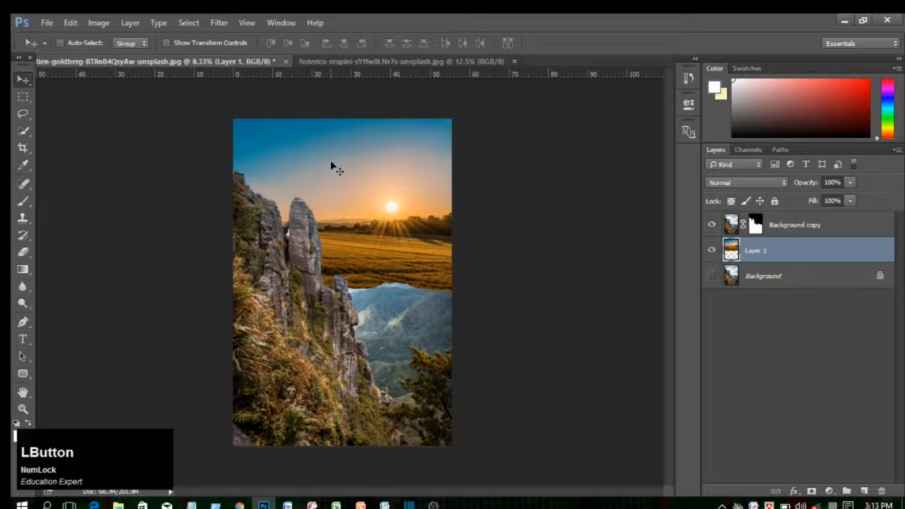
Step: Scale the sunset layer proportionally to about 177% and reposition it so the sun sits just above the distant mountain ridge
key("ctrl+t")
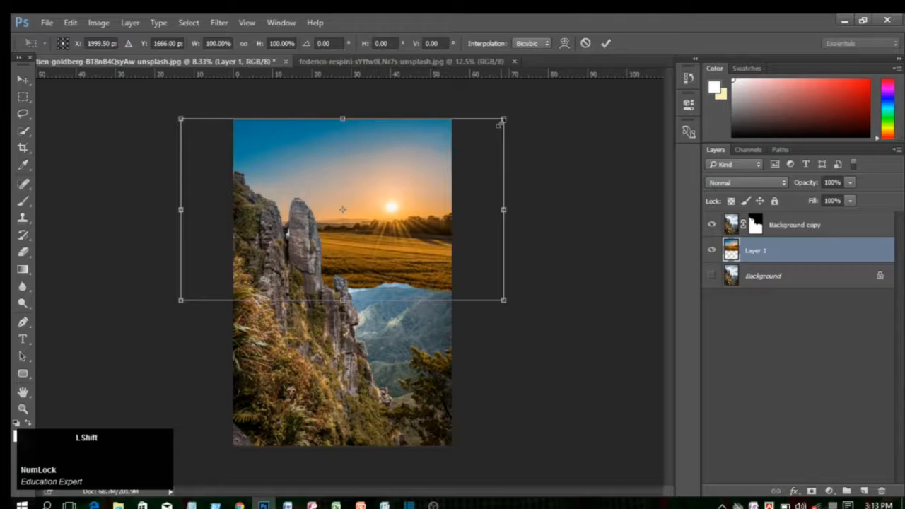
left_click_drag(502, 121, 677, 138)
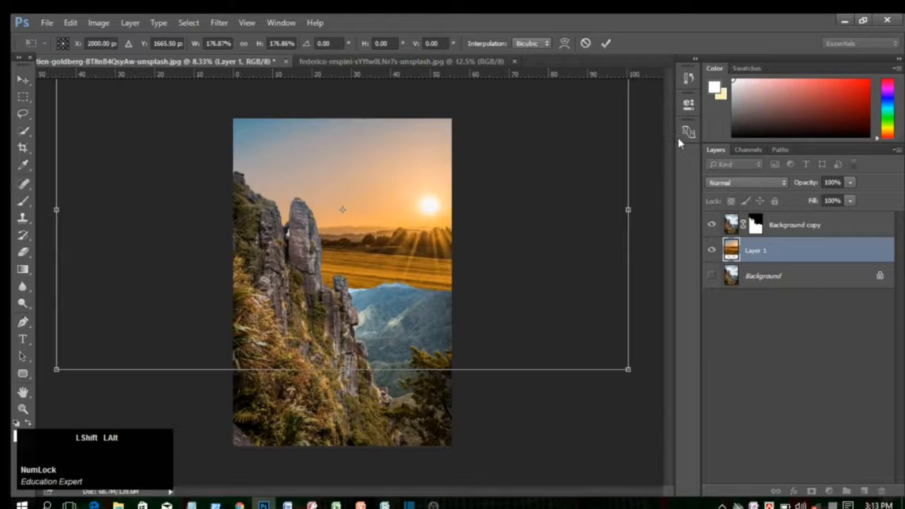
left_click_drag(385, 187, 326, 248)
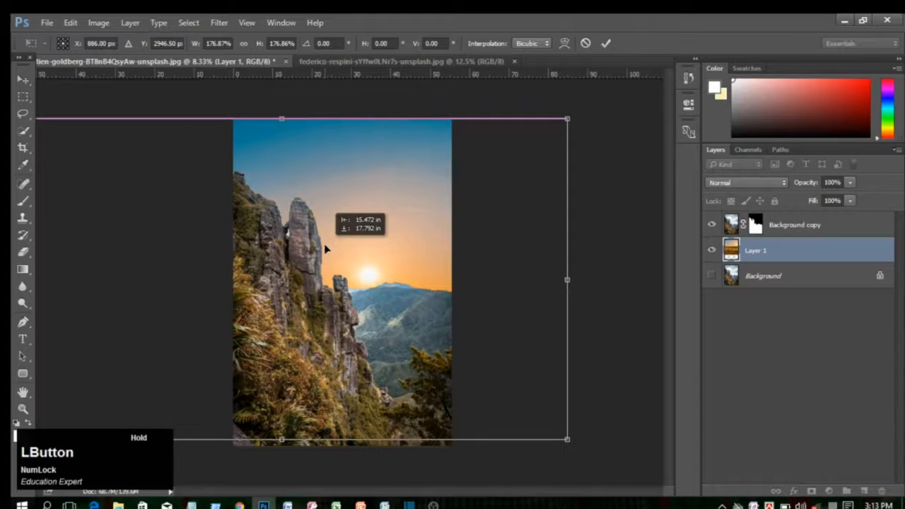
left_click_drag(325, 248, 325, 248)
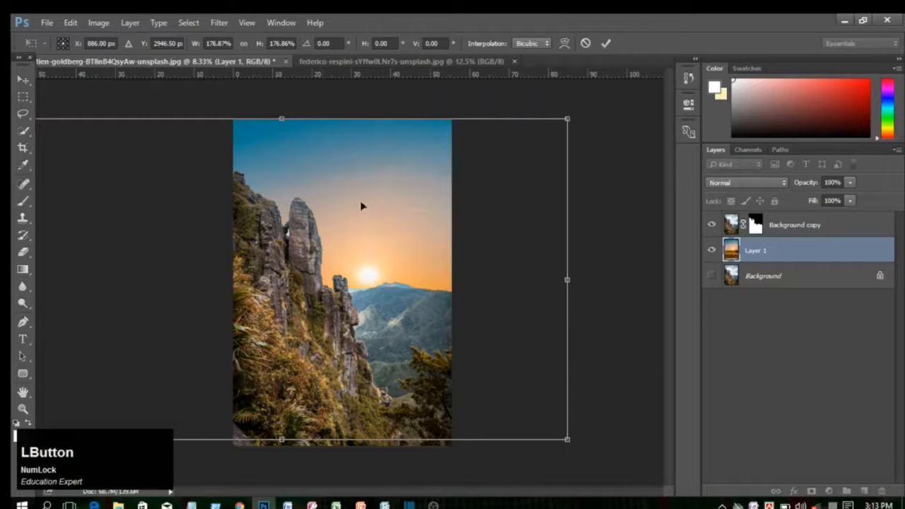
left_click(605, 43)
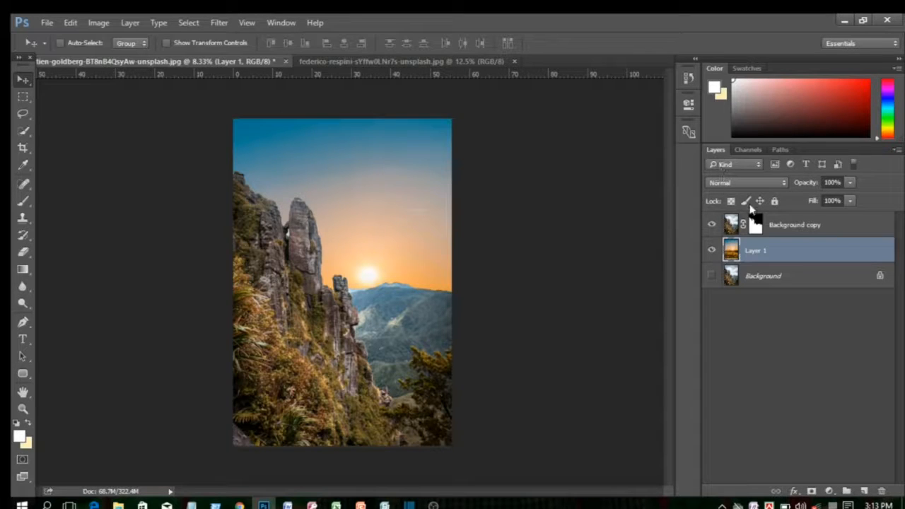
Step: Add a Curves adjustment layer above the masked mountain layer and clip it to that layer
left_click(755, 225)
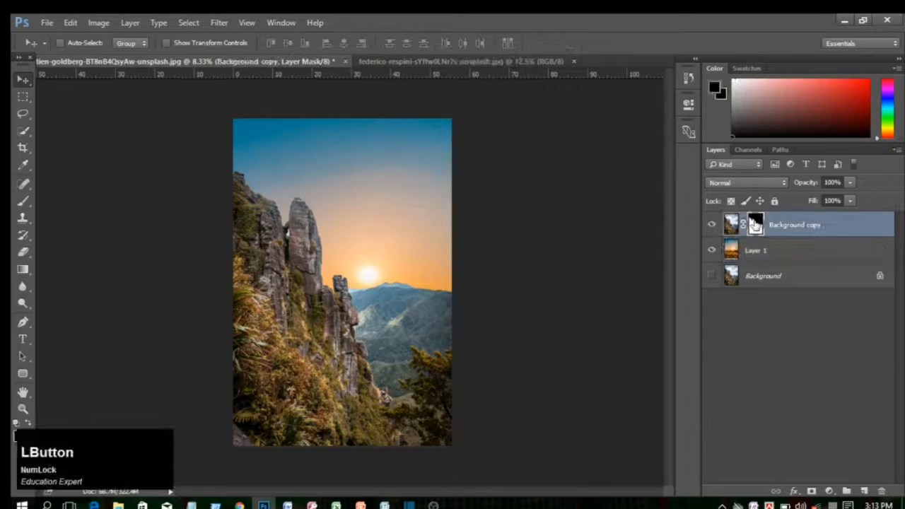
left_click(829, 491)
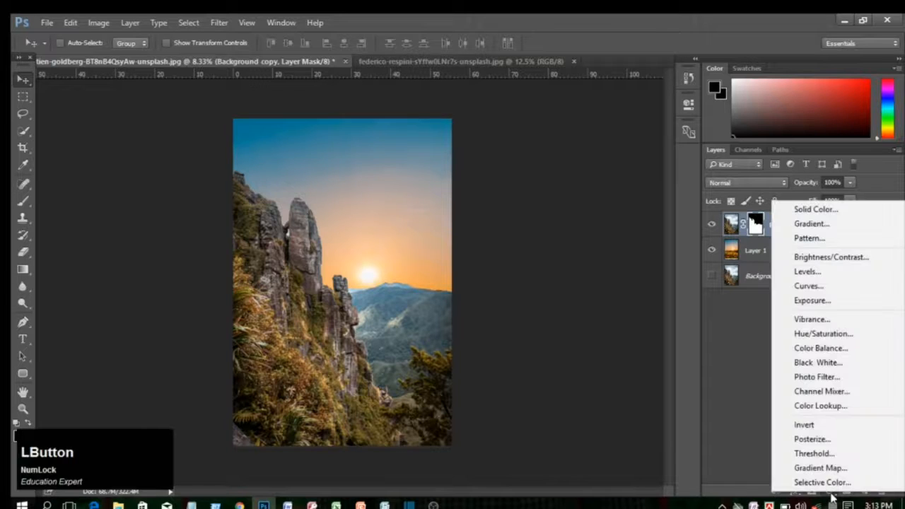
left_click(822, 290)
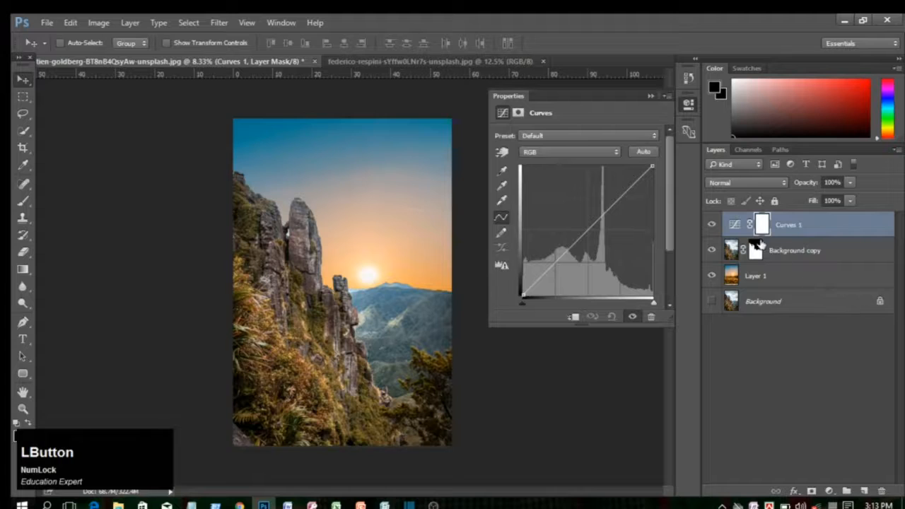
left_click(573, 318)
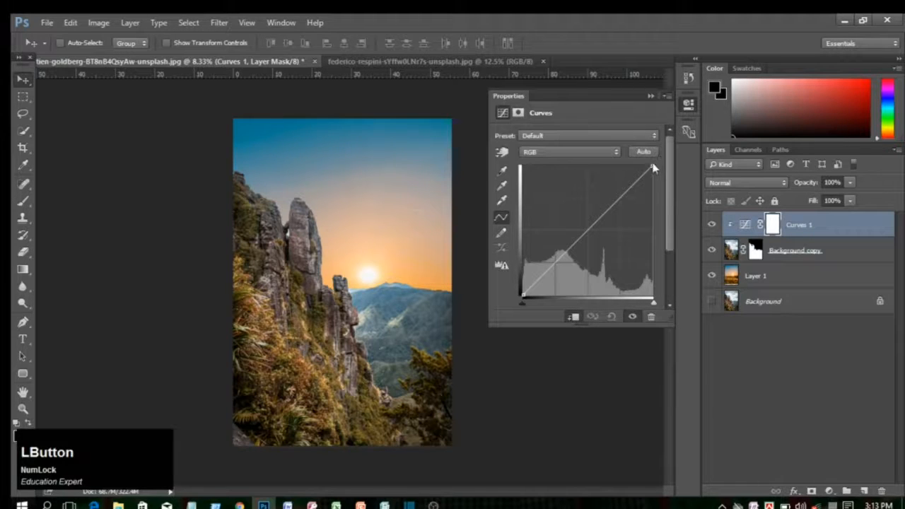
Step: Darken the mountains by lowering the white end of the RGB curve and pulling its upper part slightly down
left_click_drag(652, 167, 628, 234)
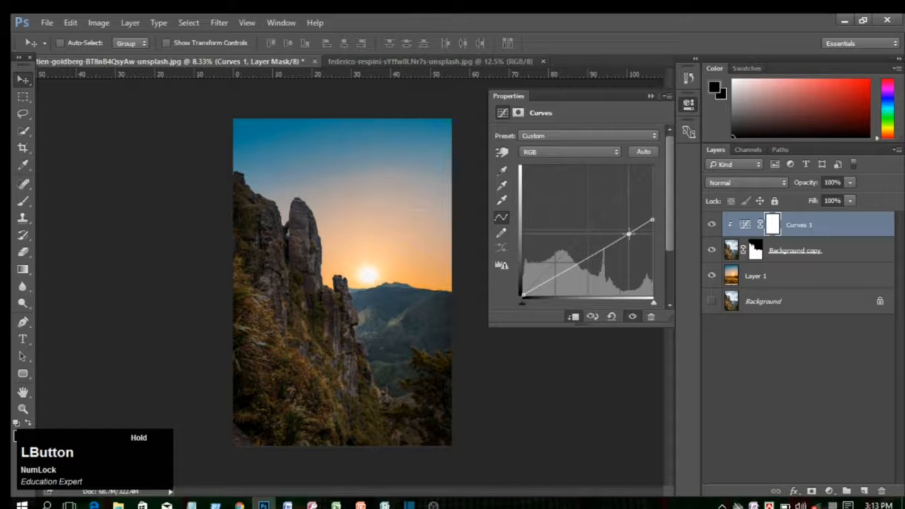
left_click_drag(628, 234, 630, 236)
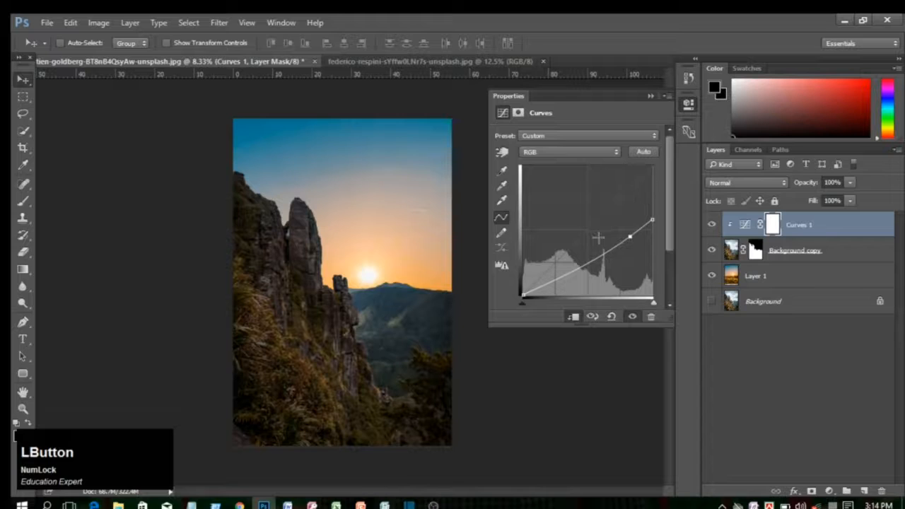
left_click(650, 95)
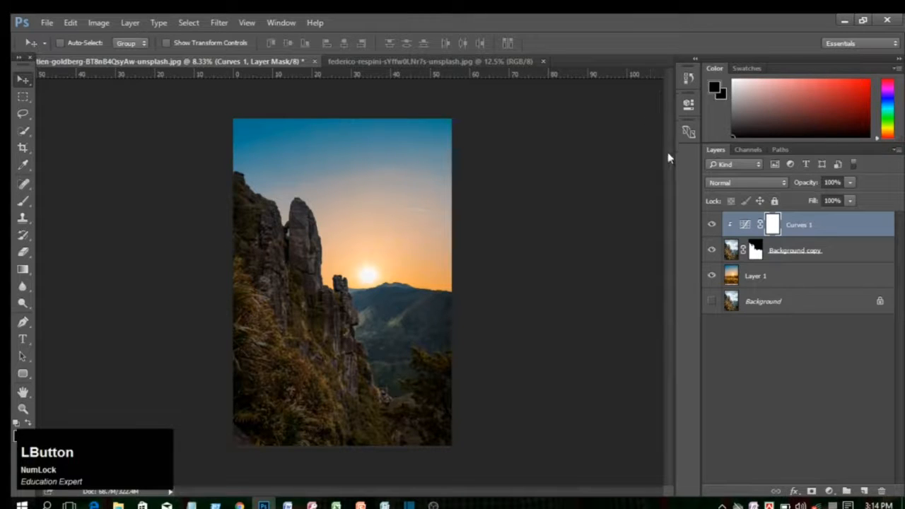
Step: Add a Color Balance adjustment layer above the Curves layer and clip it to the masked mountain layer
left_click(828, 491)
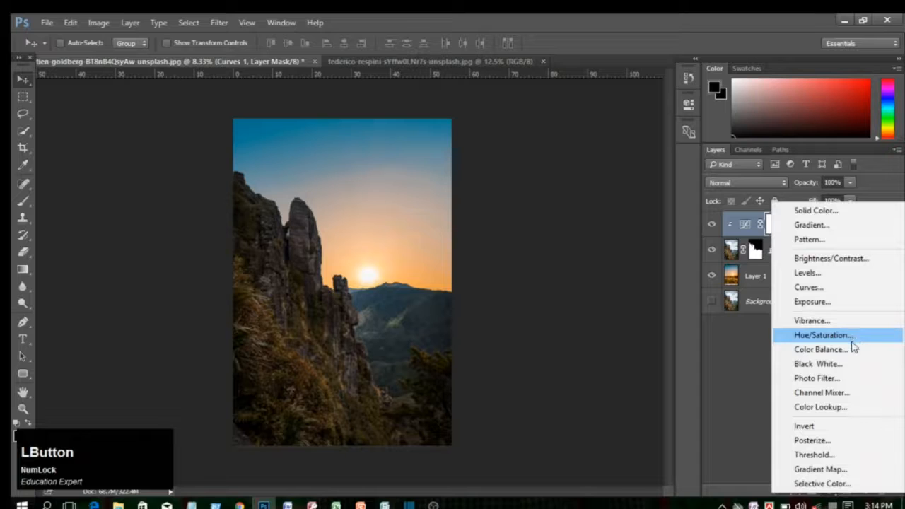
left_click(820, 352)
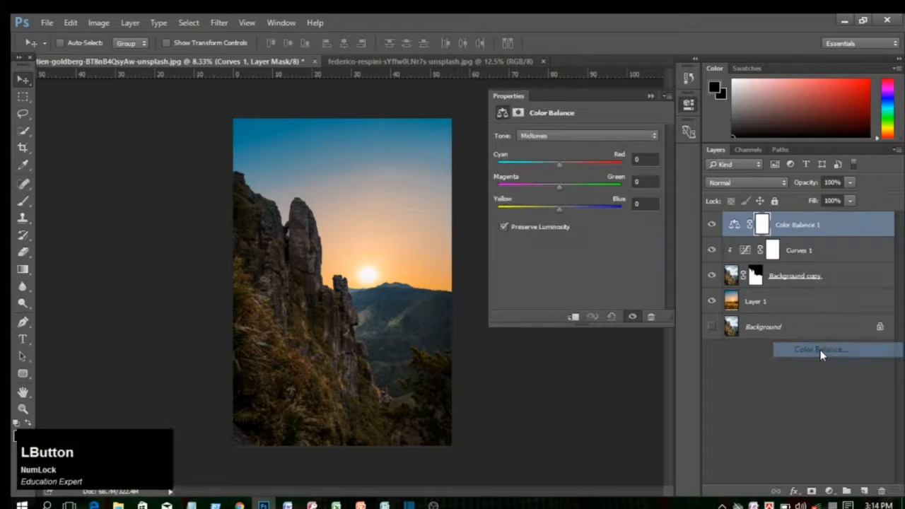
left_click(573, 316)
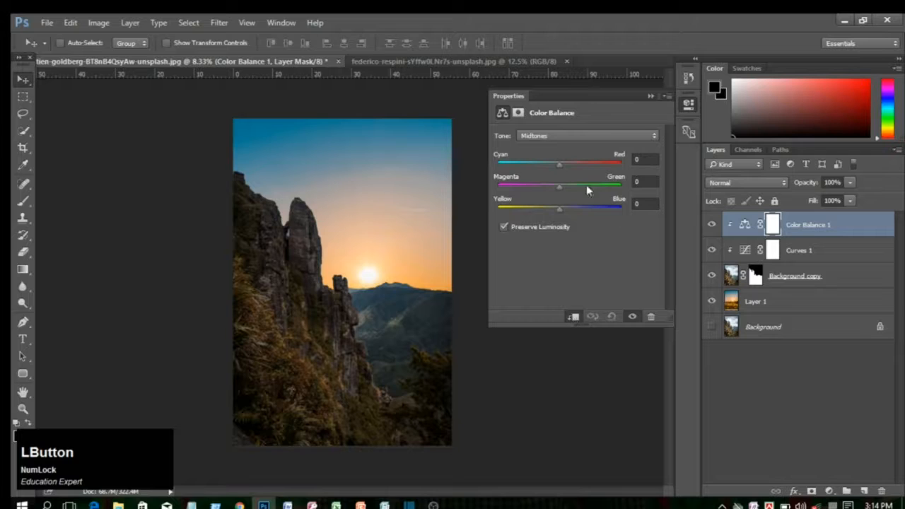
Step: Warm the mountains' shadows in Color Balance with Cyan–Red +28, Magenta–Green +1 and Yellow–Blue -100
left_click(561, 134)
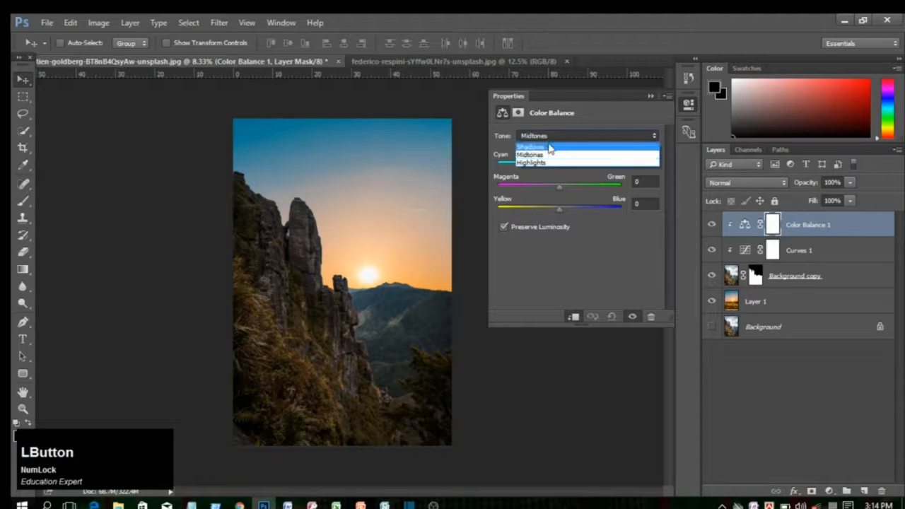
left_click(546, 147)
left_click_drag(558, 164, 577, 164)
left_click_drag(558, 209, 495, 216)
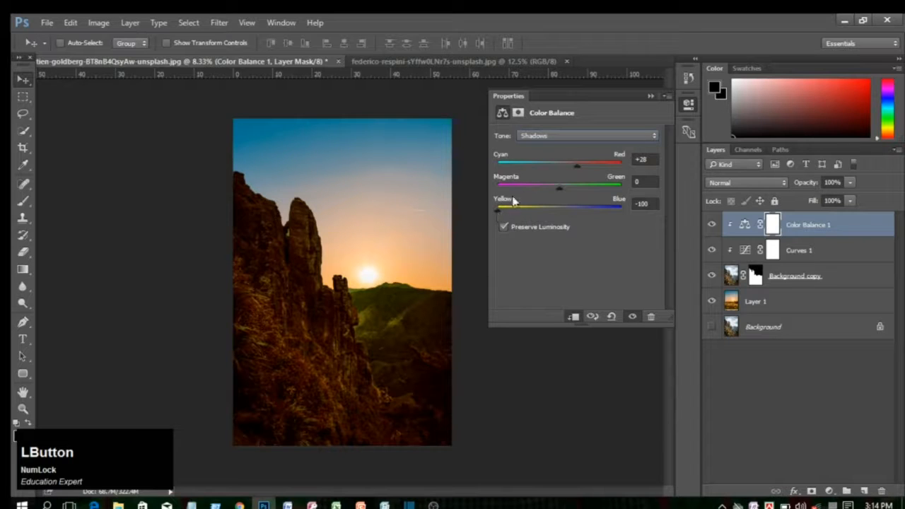
left_click(546, 188)
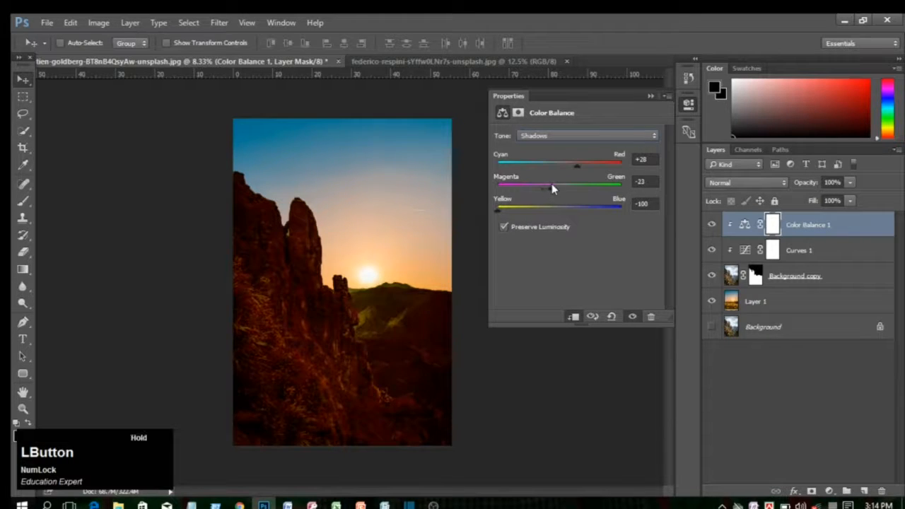
left_click_drag(555, 183, 556, 183)
left_click_drag(557, 183, 560, 184)
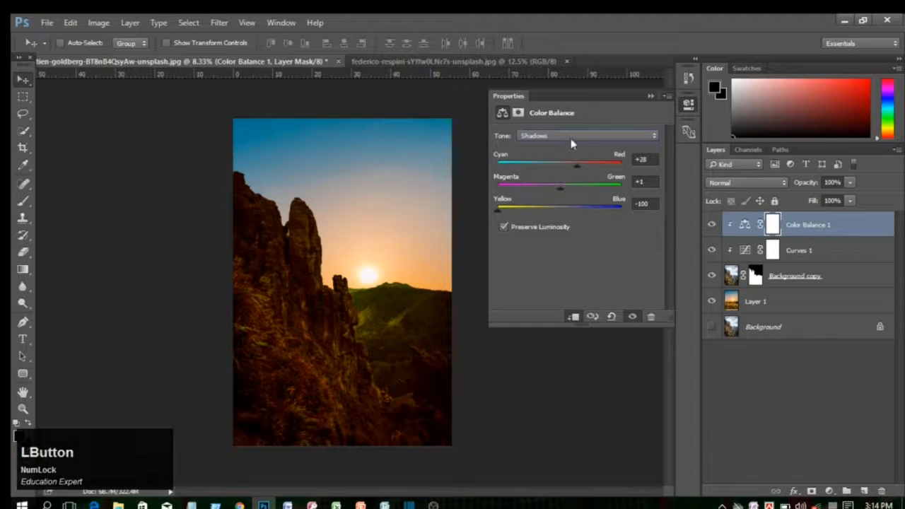
Step: Set the Color Balance midtones to Cyan–Red +17 and Yellow–Blue -100, with Magenta–Green shifted slightly toward magenta
left_click(572, 136)
left_click(563, 153)
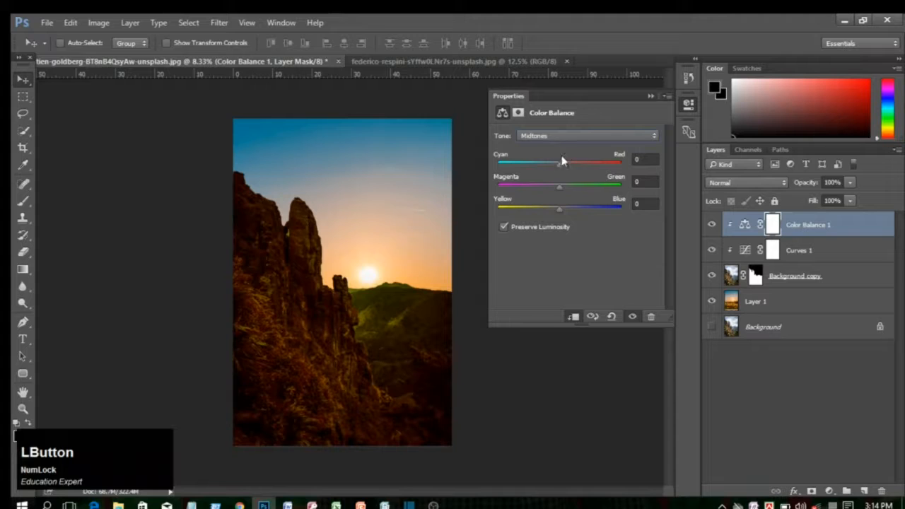
left_click_drag(557, 165, 569, 162)
left_click_drag(559, 208, 496, 216)
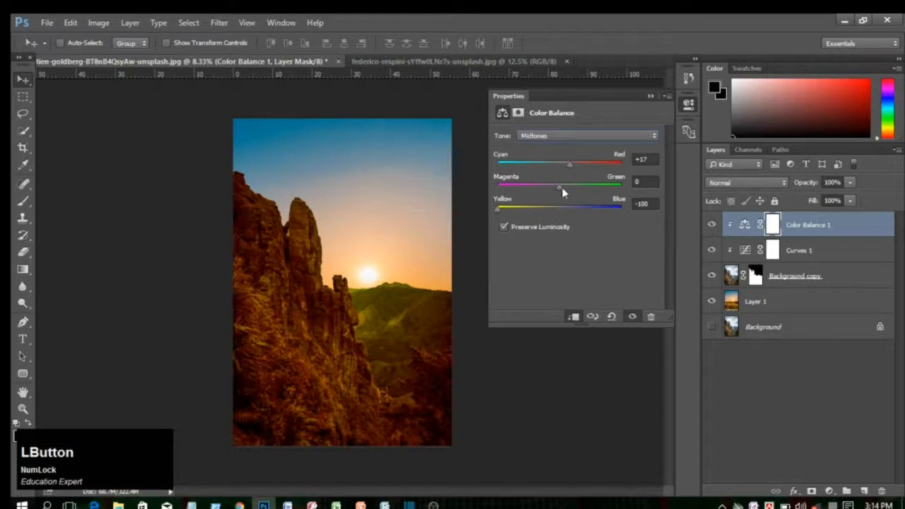
left_click_drag(560, 188, 550, 189)
Step: Set the Color Balance highlights to Cyan–Red +9 and Yellow–Blue -100, and close the adjustment's properties
left_click(583, 135)
left_click(566, 161)
left_click_drag(558, 167, 597, 168)
left_click_drag(558, 207, 486, 207)
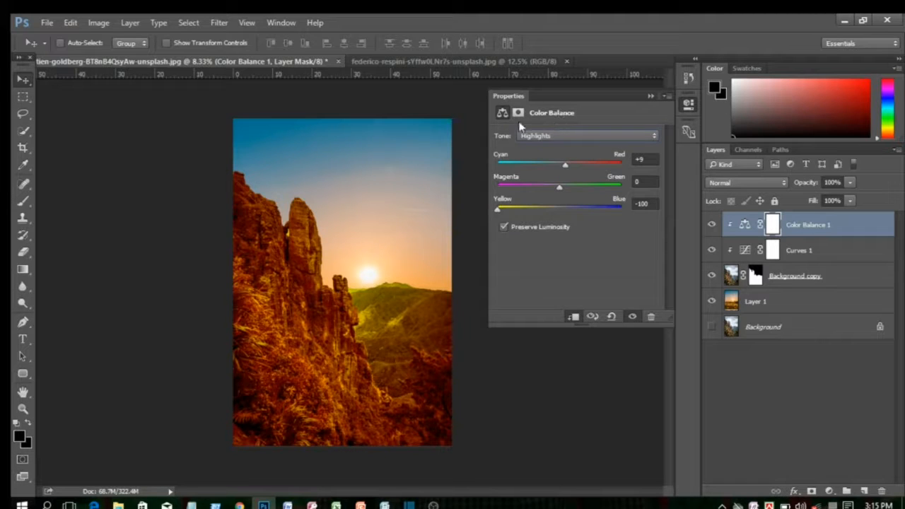
left_click(594, 126)
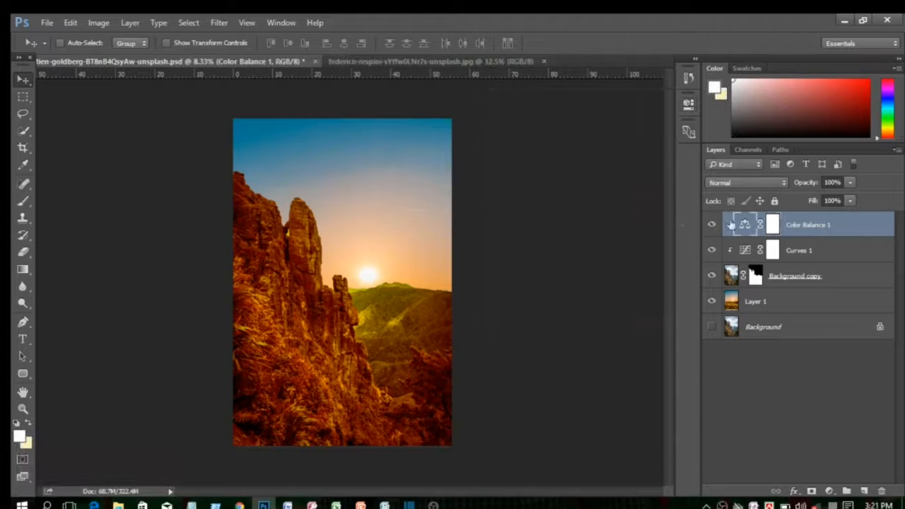
Step: Reduce the opacity of the Color Balance adjustment layer to about 70%
left_click(849, 182)
left_click_drag(836, 199, 796, 202)
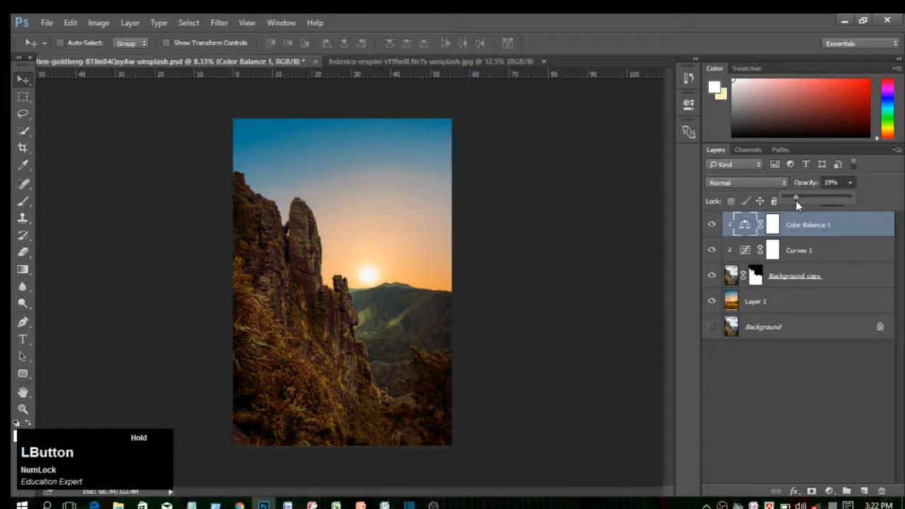
left_click_drag(816, 201, 832, 198)
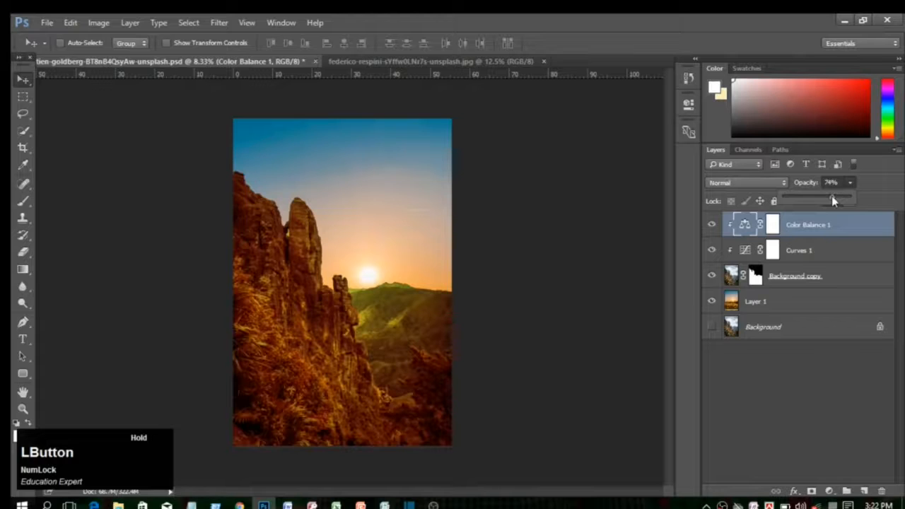
left_click_drag(831, 201, 831, 201)
left_click(850, 183)
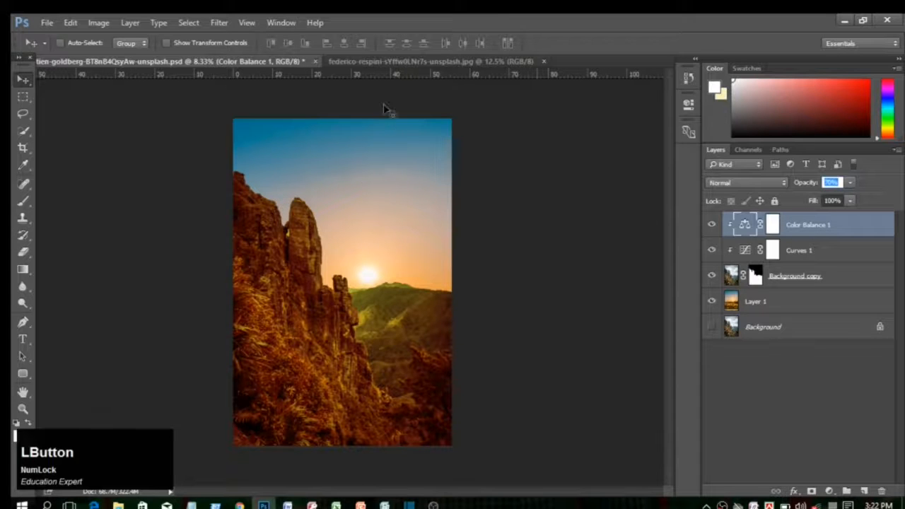
Step: Open the Export As settings for the finished sunset composite
left_click(46, 23)
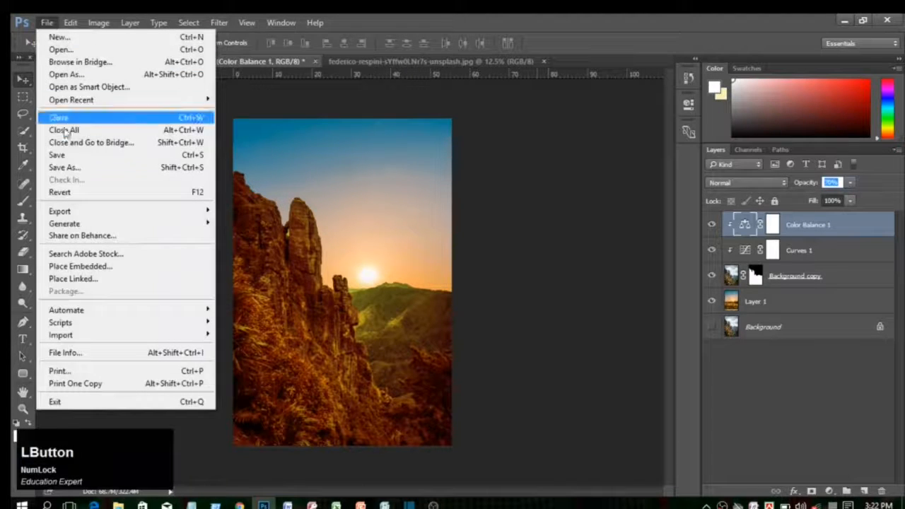
mouse_move(79, 213)
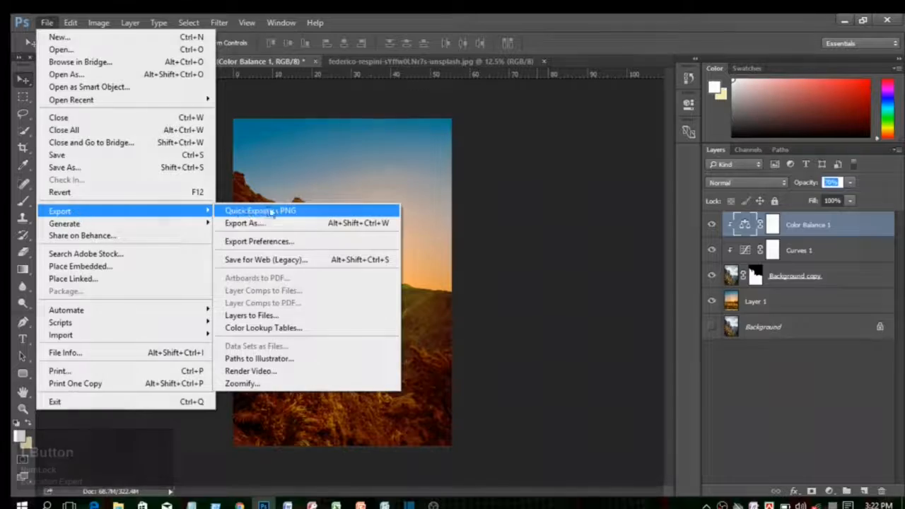
left_click(269, 223)
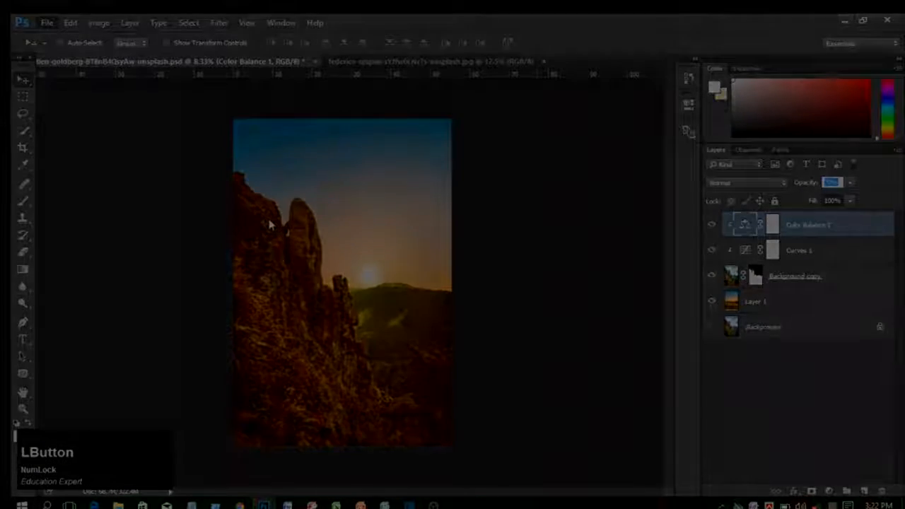